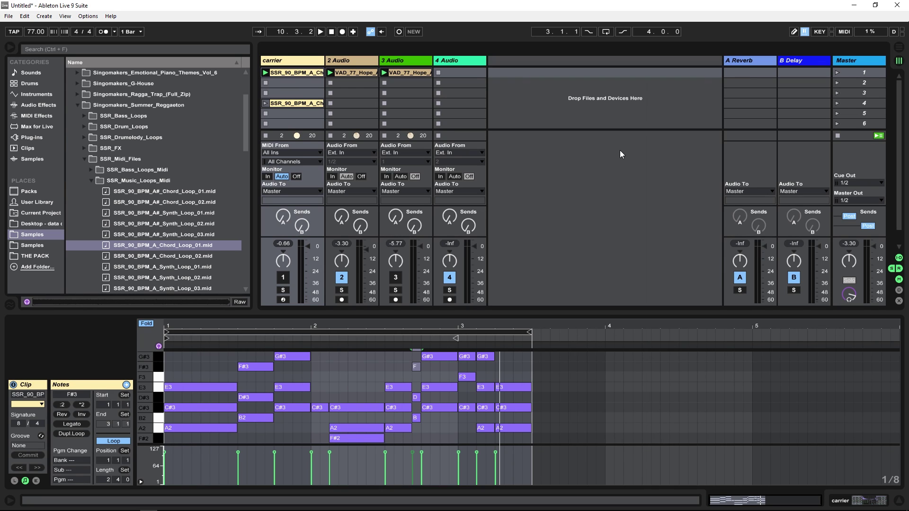
- Solo track 3 and launch its VAD_77_Hope vocal clip
{"action": "left_click", "coordinate": [395, 290]}
{"action": "left_click", "coordinate": [385, 73]}
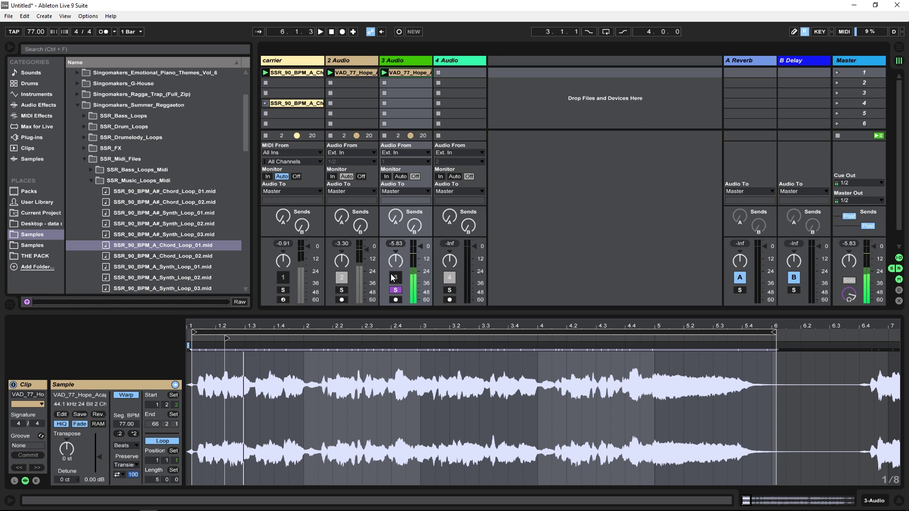
- Unsolo track 3 and launch the VAD_77_Hope clip in track 2's first slot
{"action": "left_click", "coordinate": [395, 290]}
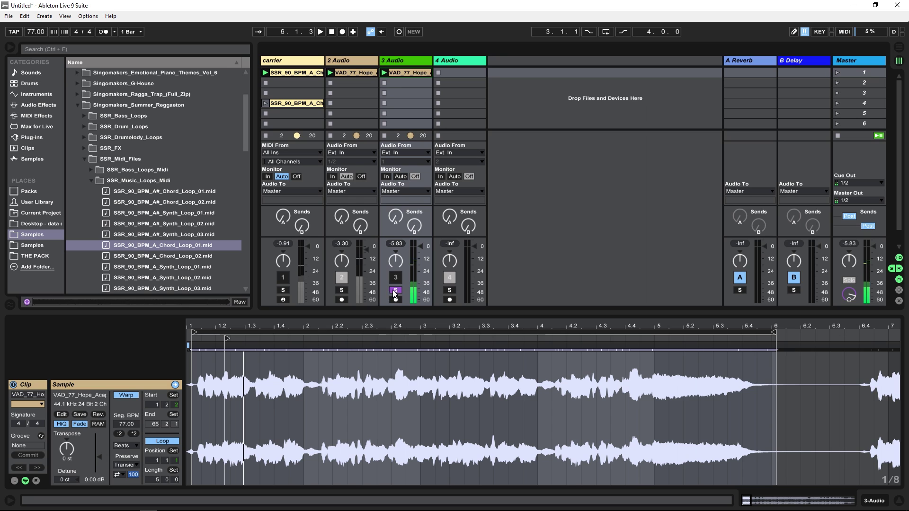
{"action": "left_click", "coordinate": [330, 73]}
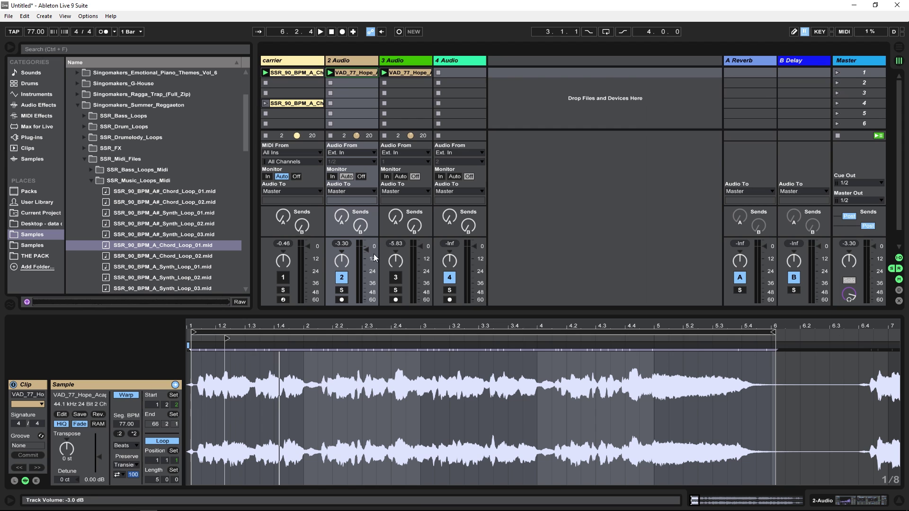
- Show track 2's device chain and expand the Vocoder presets under Audio Effects in the browser
{"action": "left_click", "coordinate": [342, 72]}
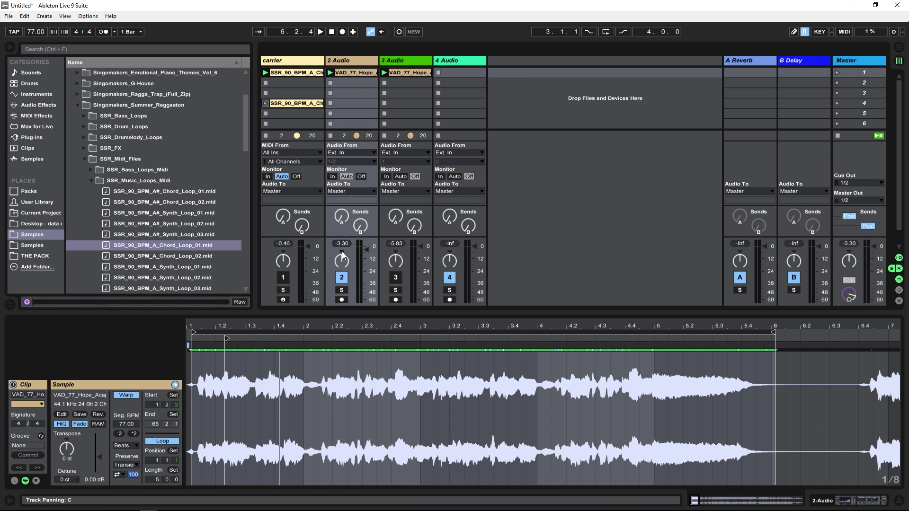
{"action": "left_click", "coordinate": [824, 499]}
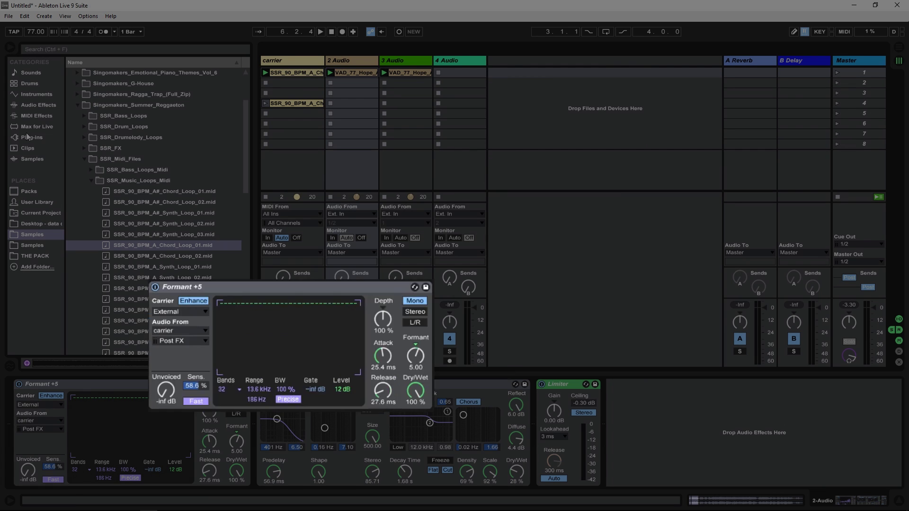
{"action": "left_click", "coordinate": [37, 95]}
{"action": "left_click", "coordinate": [38, 105]}
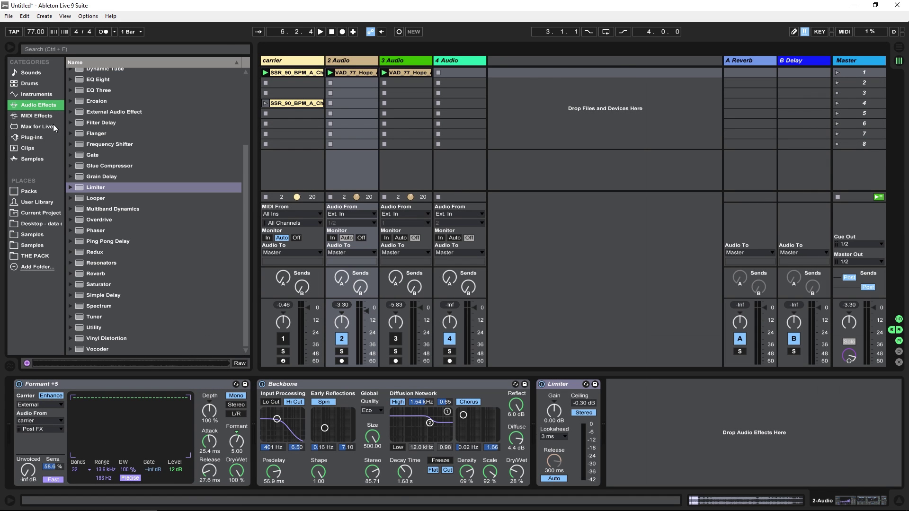
{"action": "left_click", "coordinate": [72, 349]}
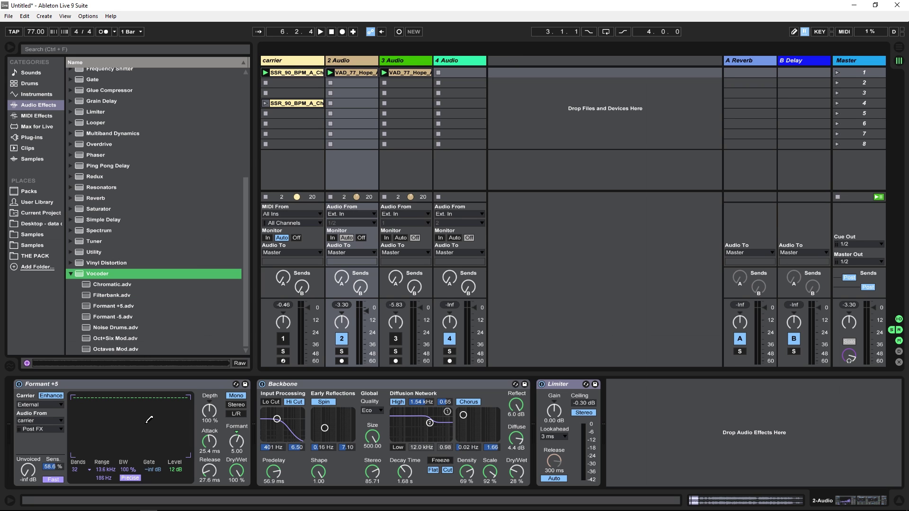
- Switch off the Limiter and Backbone devices and briefly audition the vocoder alone
{"action": "left_click", "coordinate": [543, 385]}
{"action": "left_click", "coordinate": [262, 384]}
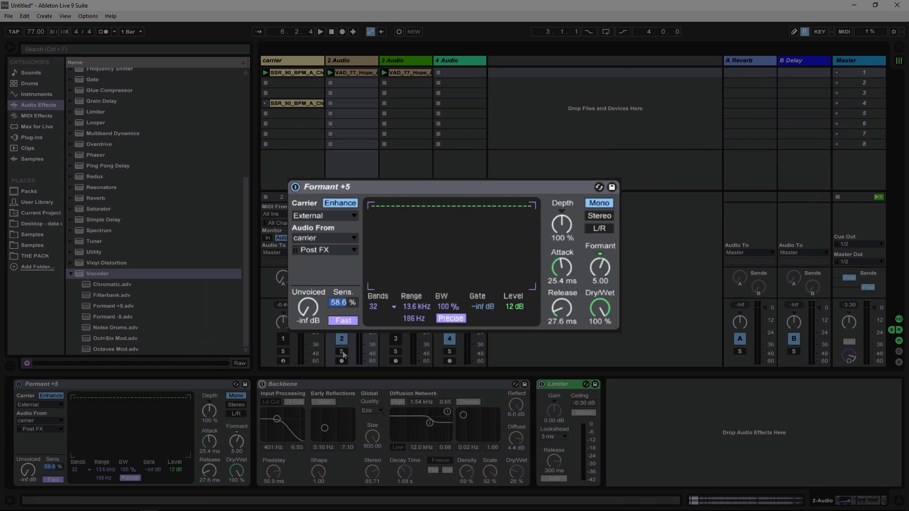
{"action": "key", "text": "space"}
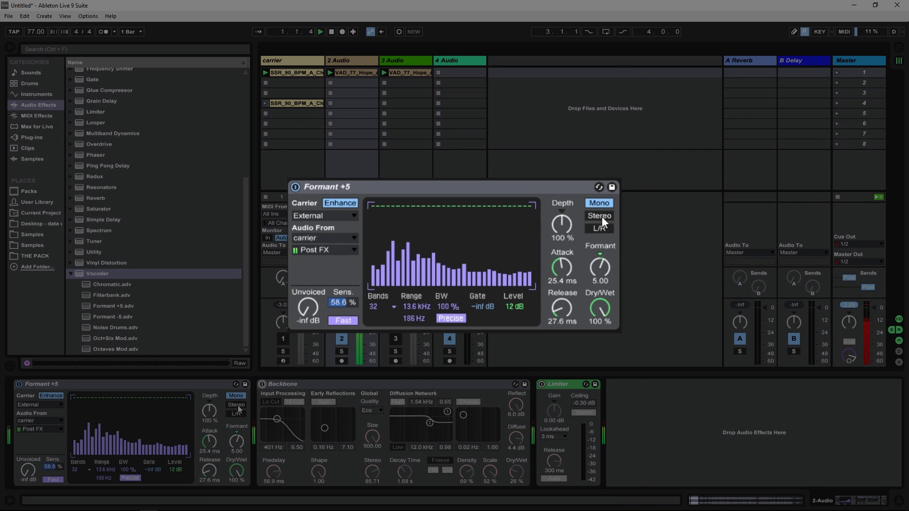
{"action": "key", "text": "space"}
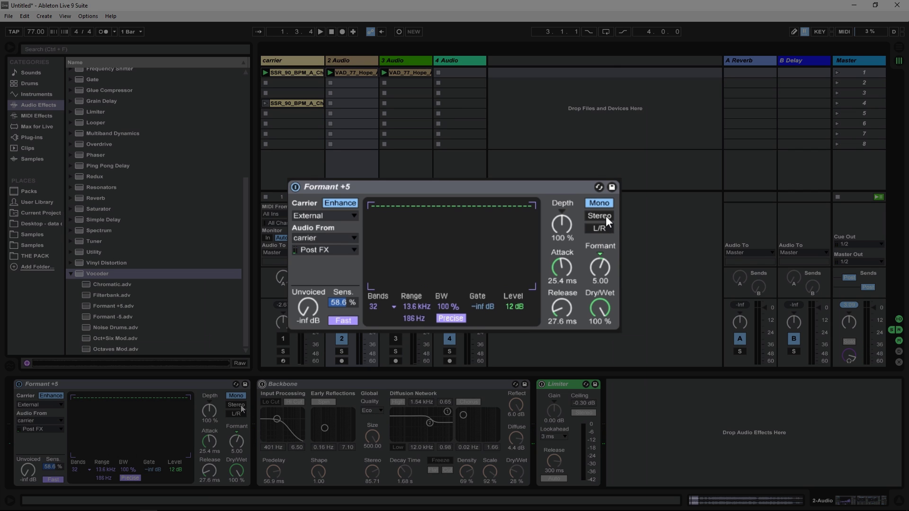
- Compare the vocoder's Stereo, L/R and Mono channel modes during playback, ending on Mono
{"action": "left_click", "coordinate": [606, 216]}
{"action": "key", "text": "space"}
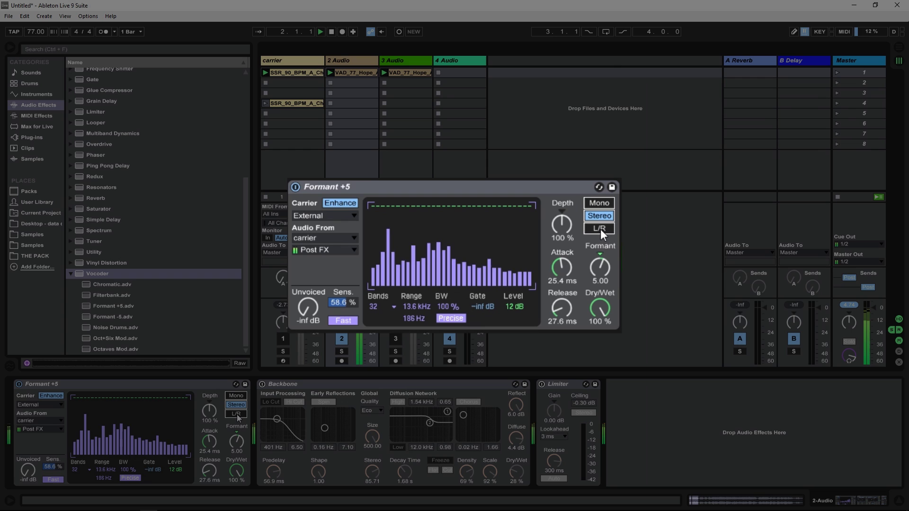
{"action": "left_click", "coordinate": [600, 229]}
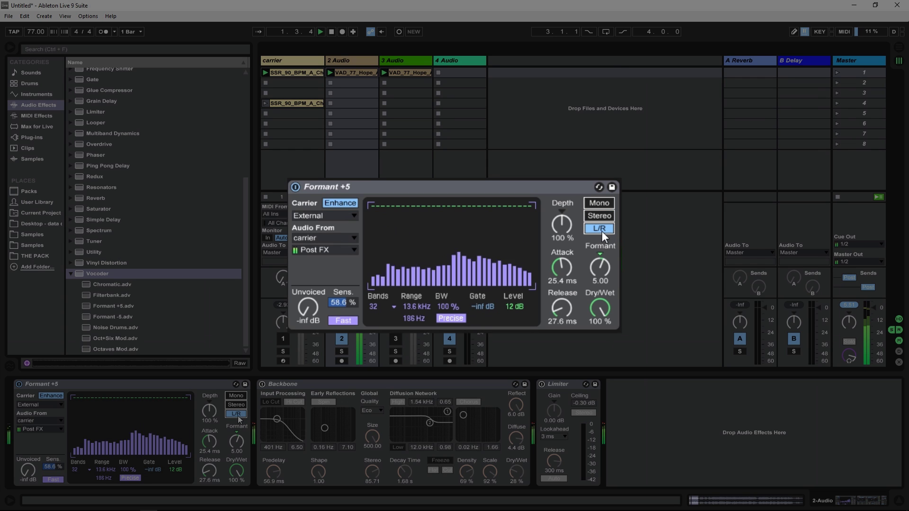
{"action": "left_click", "coordinate": [600, 206]}
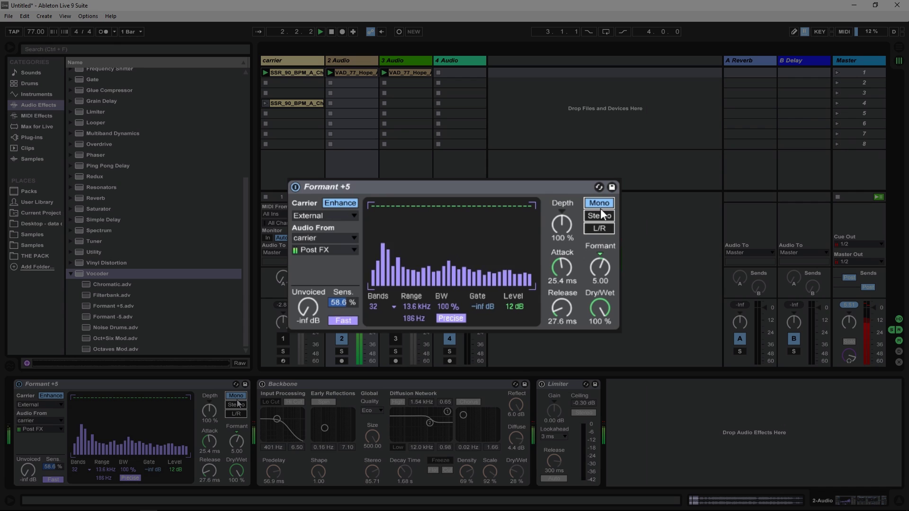
{"action": "left_click", "coordinate": [601, 216]}
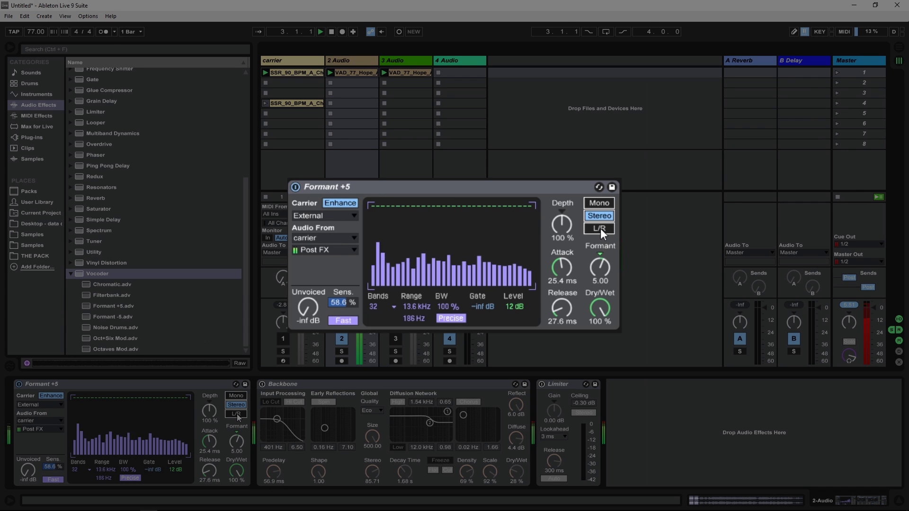
{"action": "left_click", "coordinate": [600, 229]}
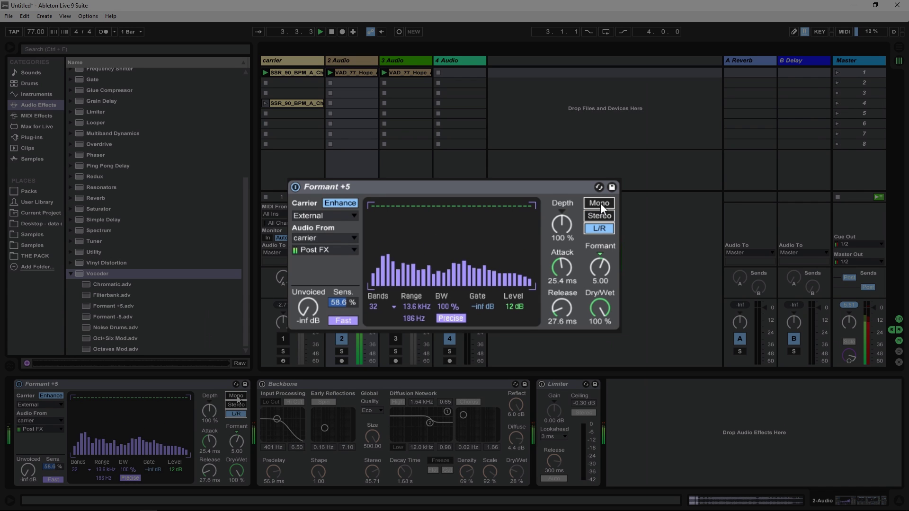
{"action": "left_click", "coordinate": [600, 206]}
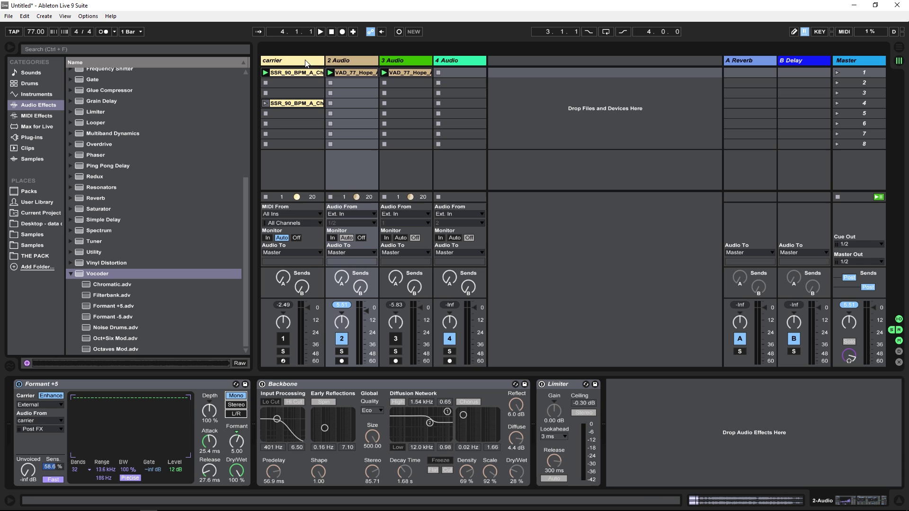
- Reselect the 2 Audio clip and track, then select the carrier track to show its Buzz3 Aftertouch Noise Lead
{"action": "left_click", "coordinate": [364, 73]}
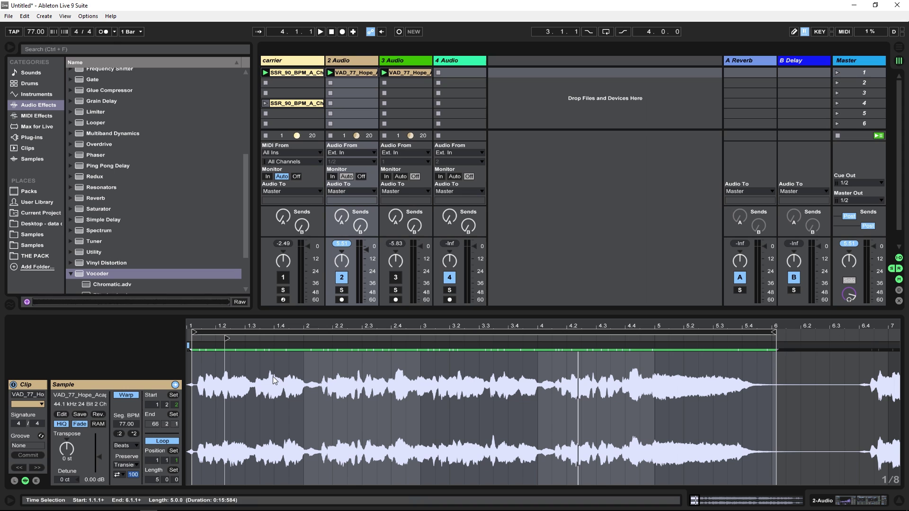
{"action": "left_click", "coordinate": [351, 60]}
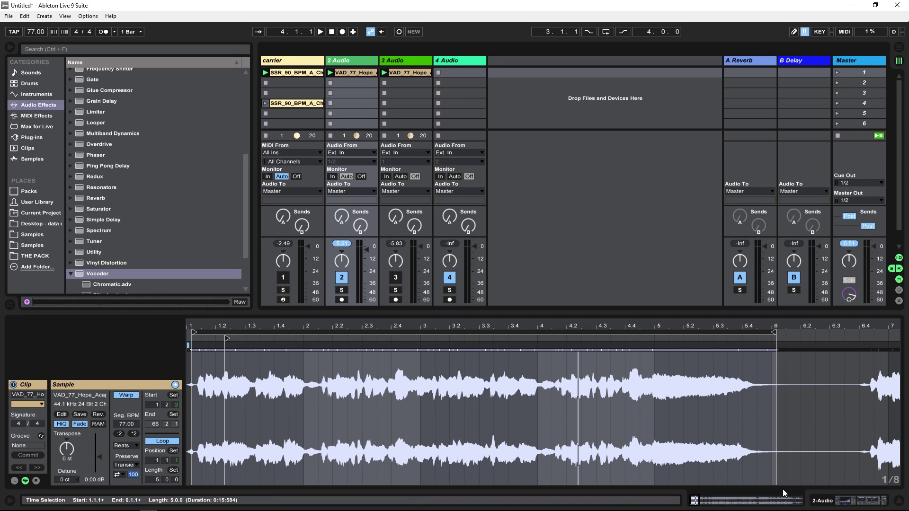
{"action": "left_click", "coordinate": [350, 61]}
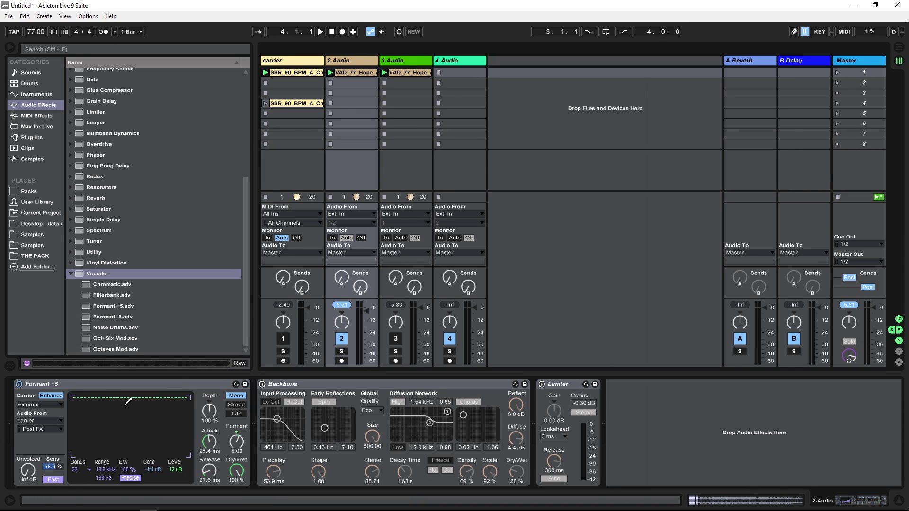
{"action": "left_click", "coordinate": [310, 60]}
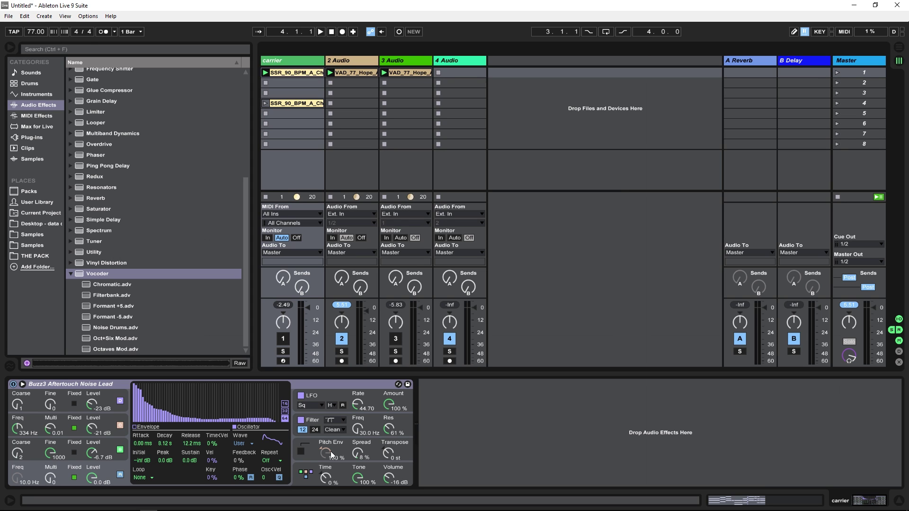
- Inspect Buzz3's pitch, oscillator C and amplitude envelopes, then solo and record-arm the carrier track
{"action": "left_click", "coordinate": [311, 458]}
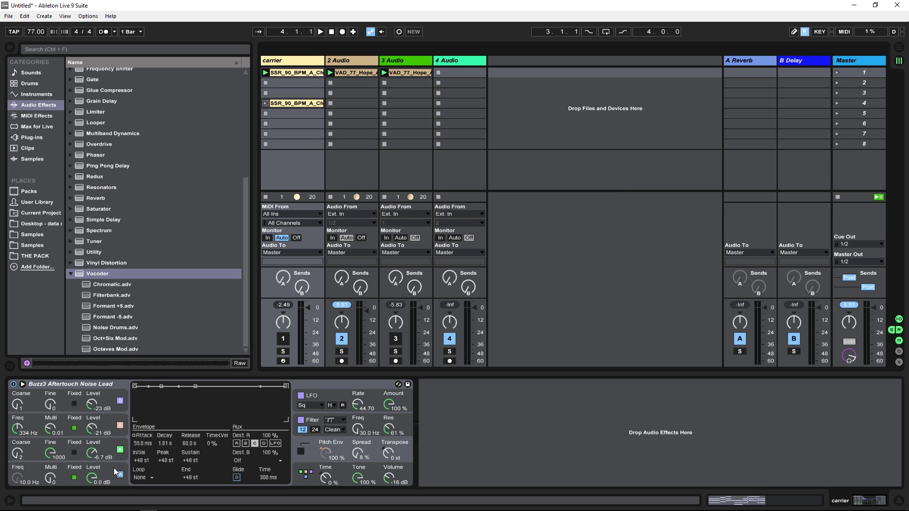
{"action": "left_click", "coordinate": [108, 444]}
{"action": "left_click", "coordinate": [134, 429]}
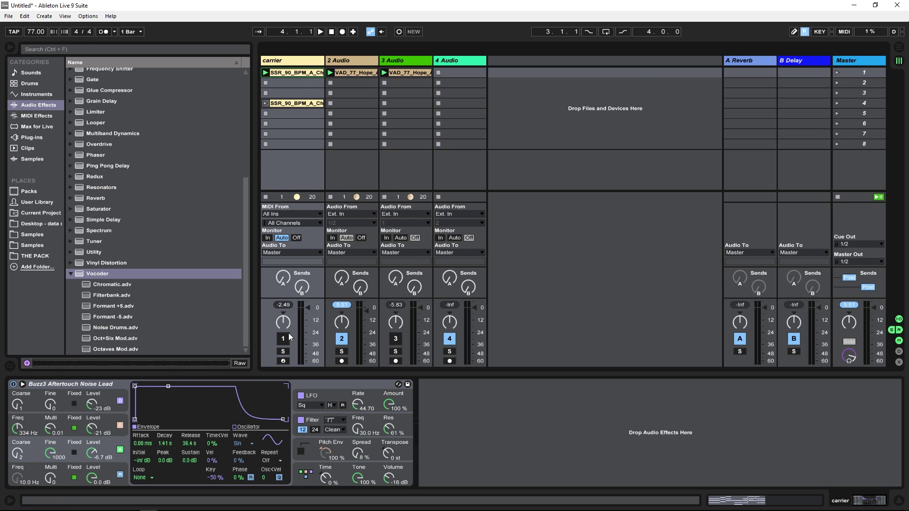
{"action": "left_click", "coordinate": [283, 351]}
{"action": "left_click", "coordinate": [285, 362]}
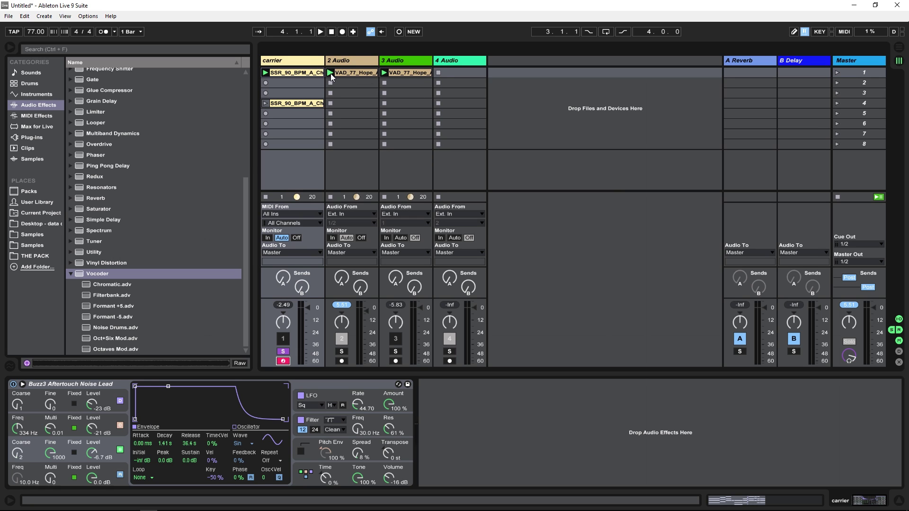
- Unsolo the carrier track and delete the C#3, A2 and clustered notes near beats 2.2–2.3 in its clip
{"action": "left_click", "coordinate": [282, 351]}
{"action": "double_click", "coordinate": [308, 72]}
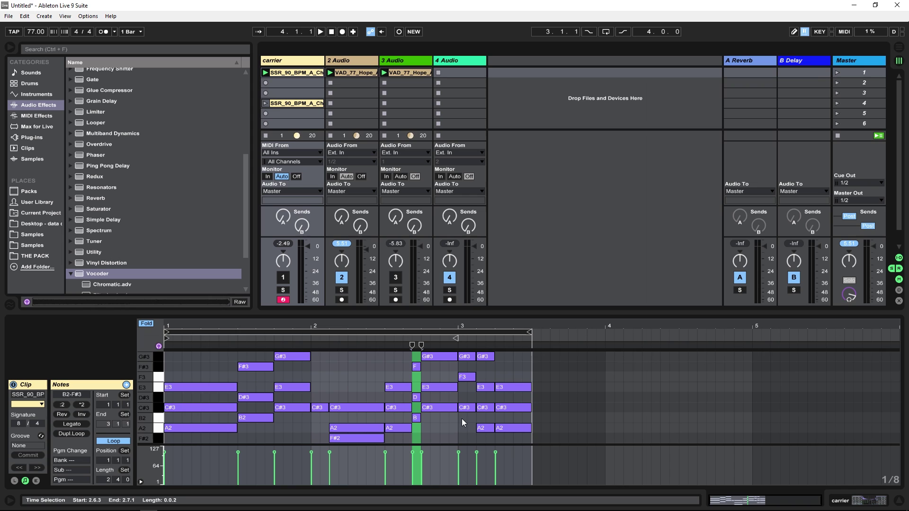
{"action": "left_click", "coordinate": [334, 408]}
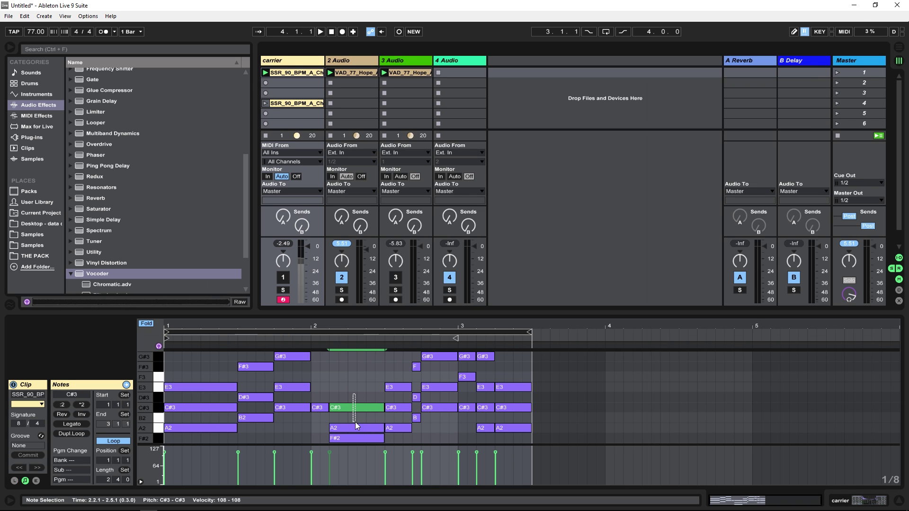
{"action": "left_click", "coordinate": [355, 428], "text": "shift"}
{"action": "key", "text": "Delete"}
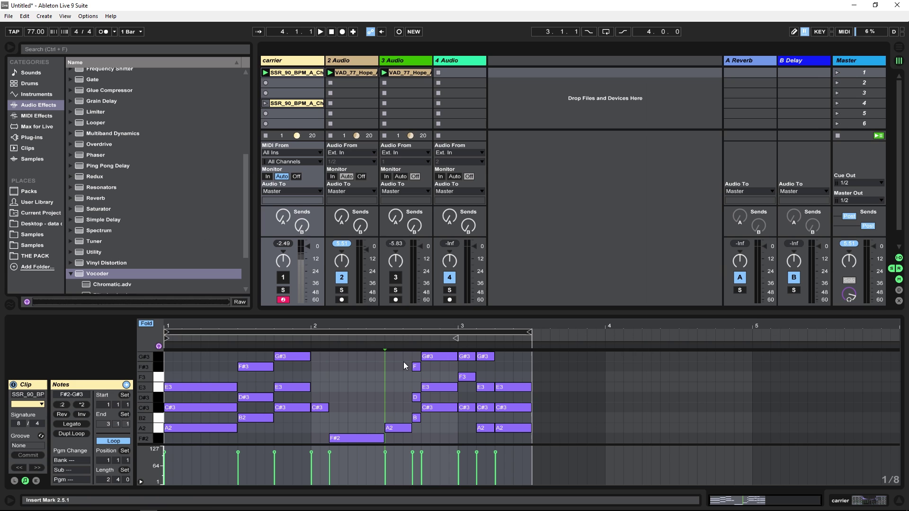
{"action": "left_click_drag", "start_coordinate": [403, 362], "coordinate": [416, 405]}
{"action": "key", "text": "Delete"}
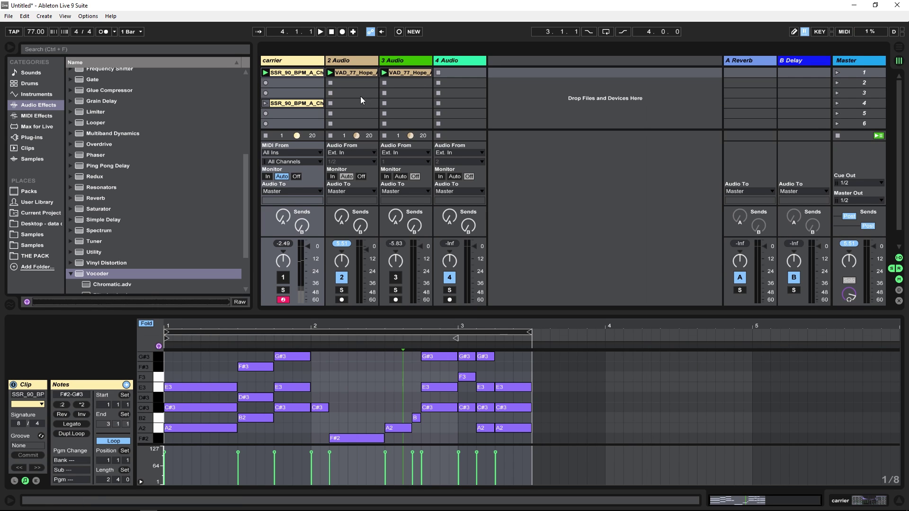
- Launch the vocal clip to hear the edited carrier, stop, and select the carrier track
{"action": "left_click", "coordinate": [330, 74]}
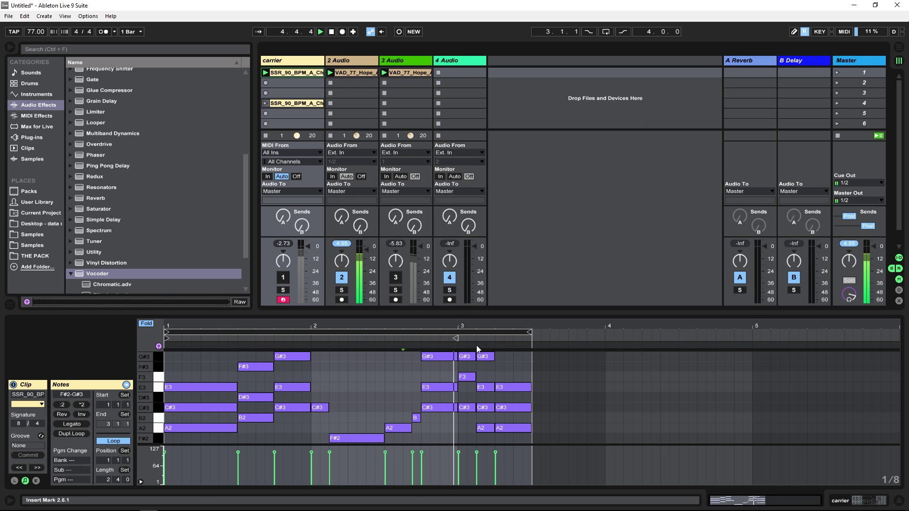
{"action": "key", "text": "space"}
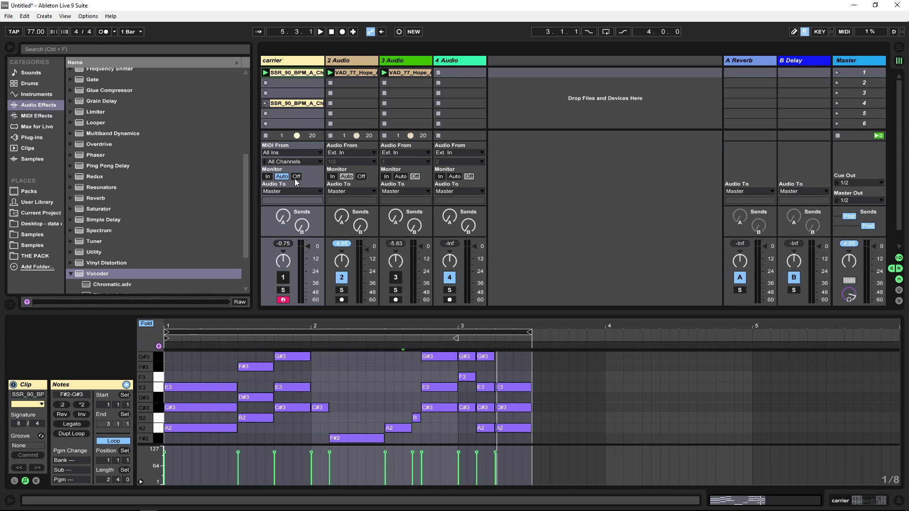
{"action": "left_click", "coordinate": [284, 58]}
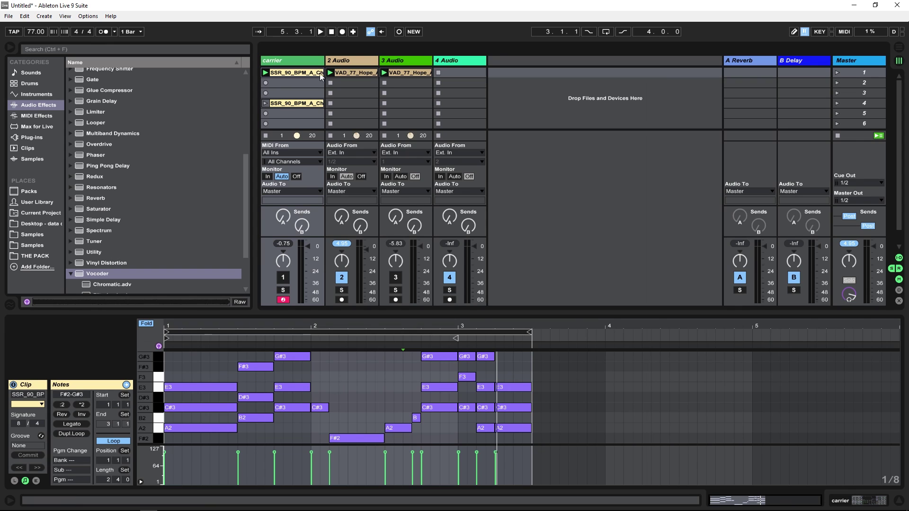
- Show the vocal track's Formant +5 vocoder and confirm Carrier External with Audio From set to carrier
{"action": "left_click", "coordinate": [337, 61]}
{"action": "left_click", "coordinate": [845, 501]}
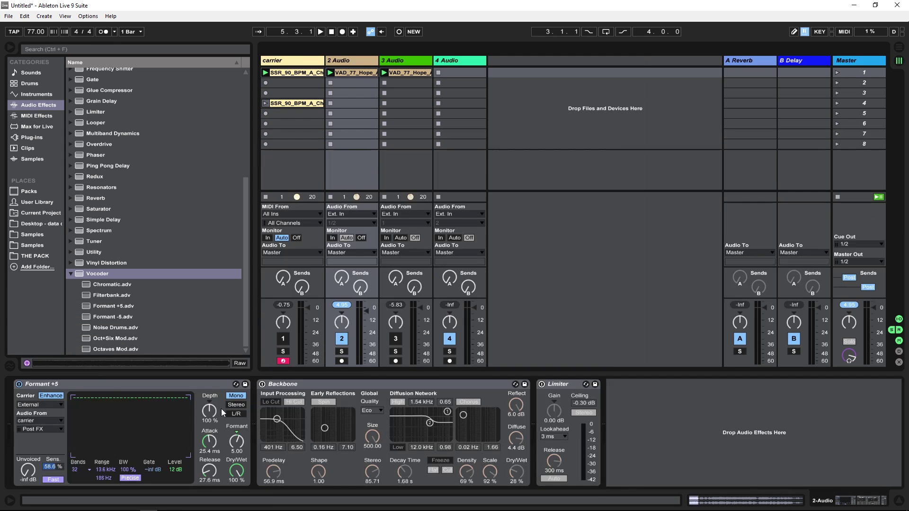
{"action": "left_click", "coordinate": [32, 404]}
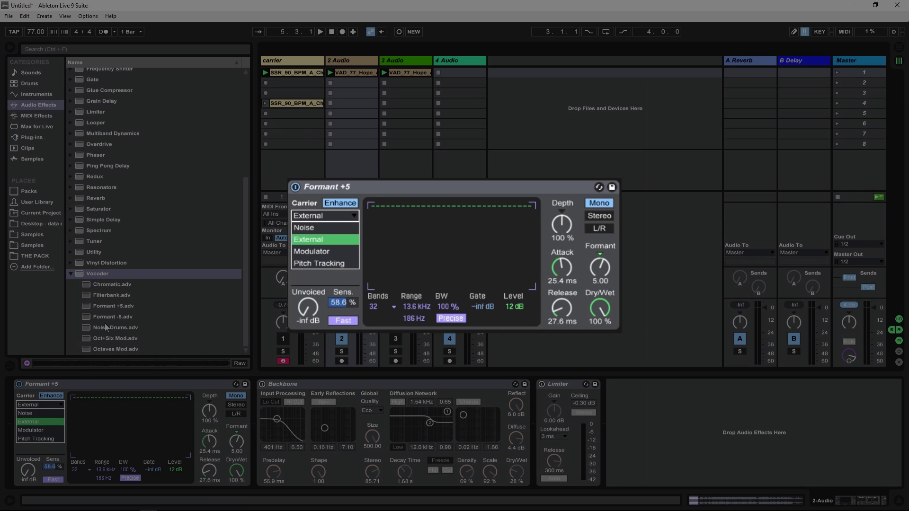
{"action": "left_click", "coordinate": [41, 425]}
{"action": "left_click", "coordinate": [43, 421]}
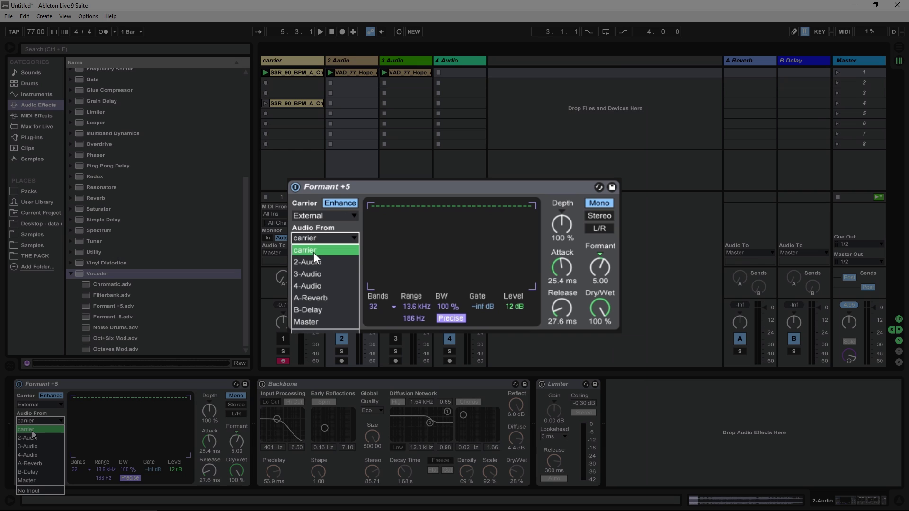
{"action": "left_click", "coordinate": [32, 431]}
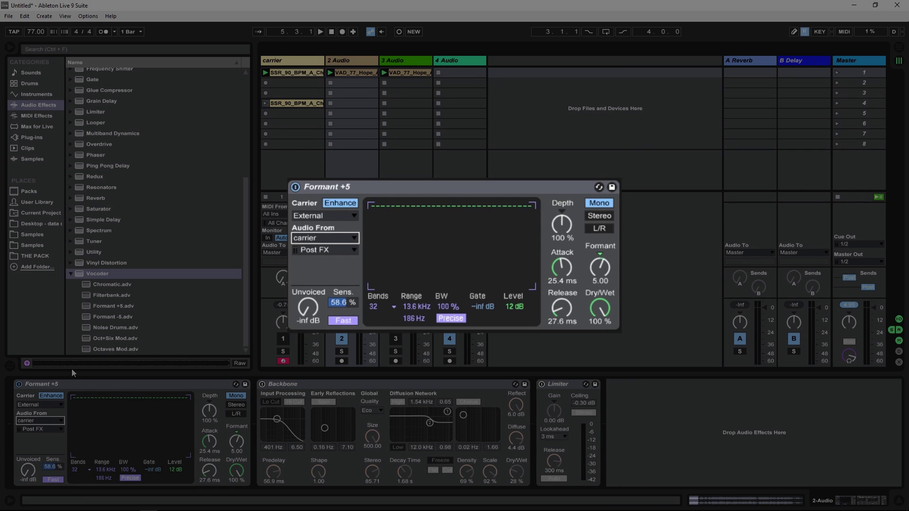
- Recheck the External carrier setting while briefly playing the vocoded vocal
{"action": "left_click", "coordinate": [39, 408]}
{"action": "key", "text": "space"}
{"action": "left_click", "coordinate": [307, 392]}
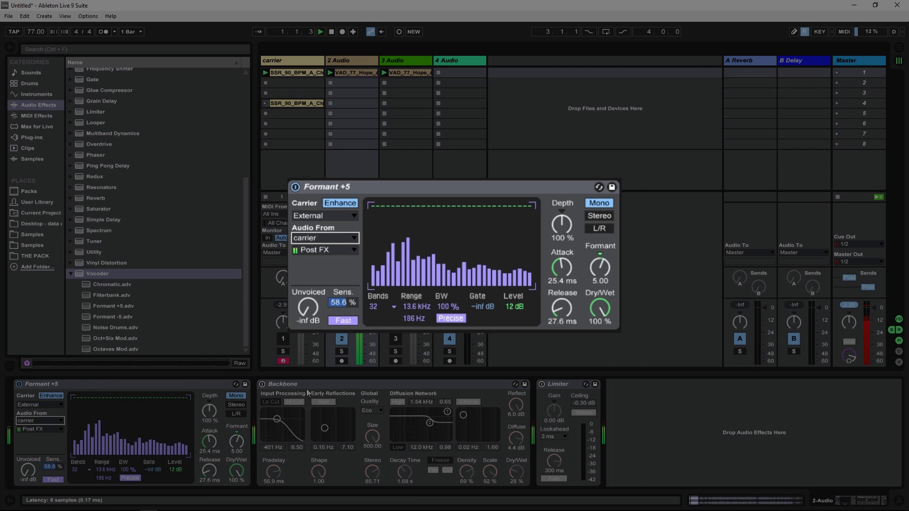
{"action": "key", "text": "space"}
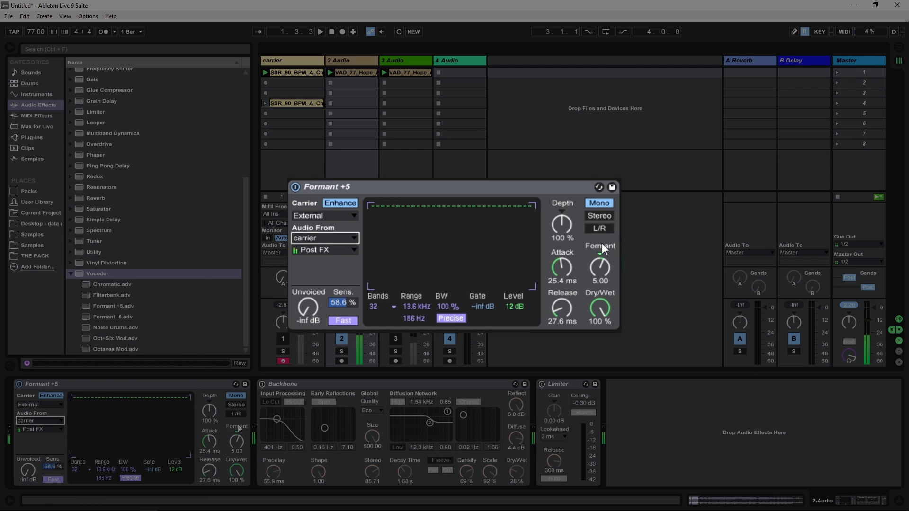
- Load Formant -5 with an External carrier from the carrier track, play it, and re-enable Backbone
{"action": "double_click", "coordinate": [97, 318]}
{"action": "left_click", "coordinate": [310, 218]}
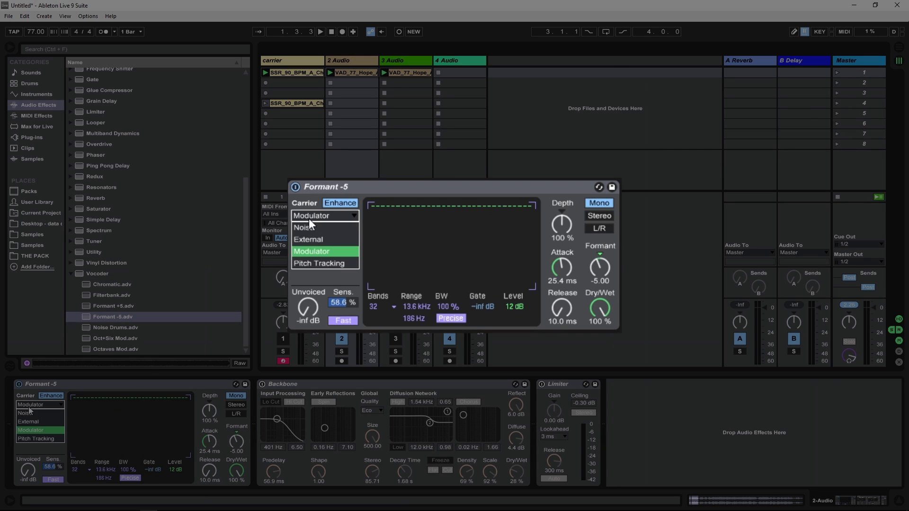
{"action": "left_click", "coordinate": [321, 239]}
{"action": "left_click", "coordinate": [323, 236]}
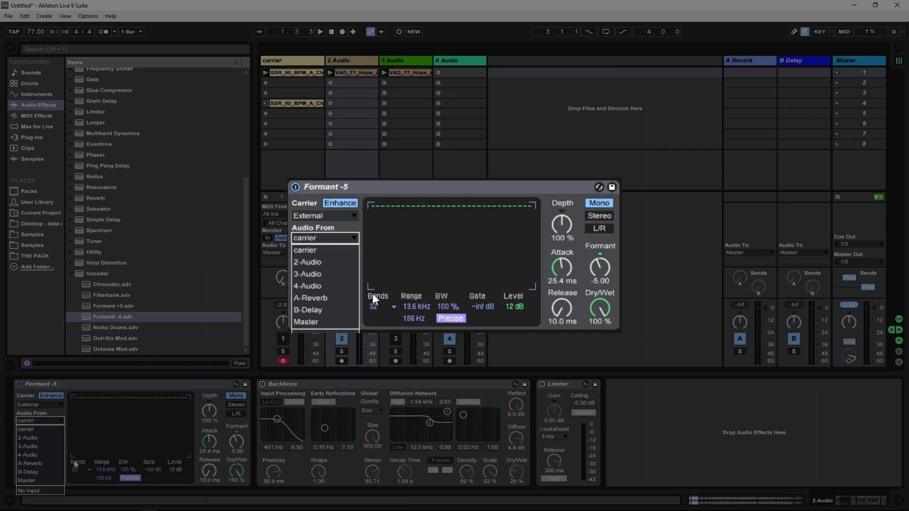
{"action": "left_click", "coordinate": [339, 250]}
{"action": "key", "text": "space"}
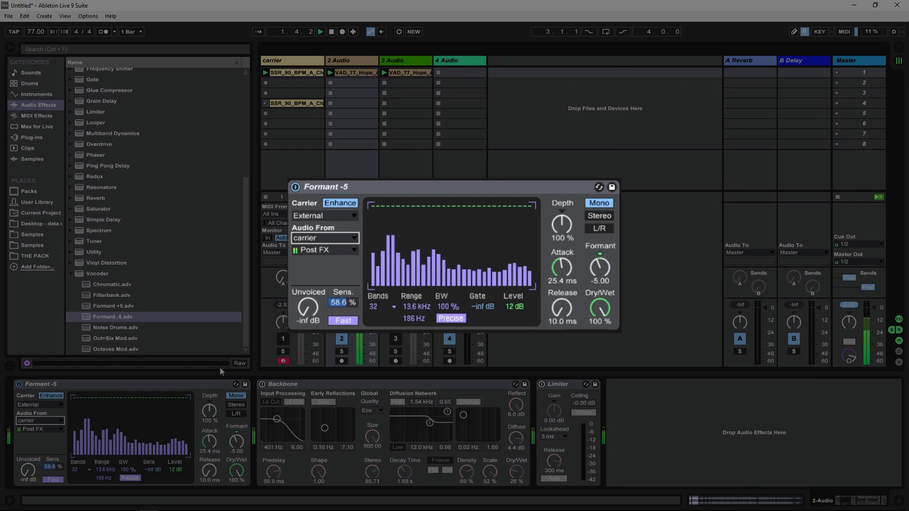
{"action": "left_click", "coordinate": [261, 384]}
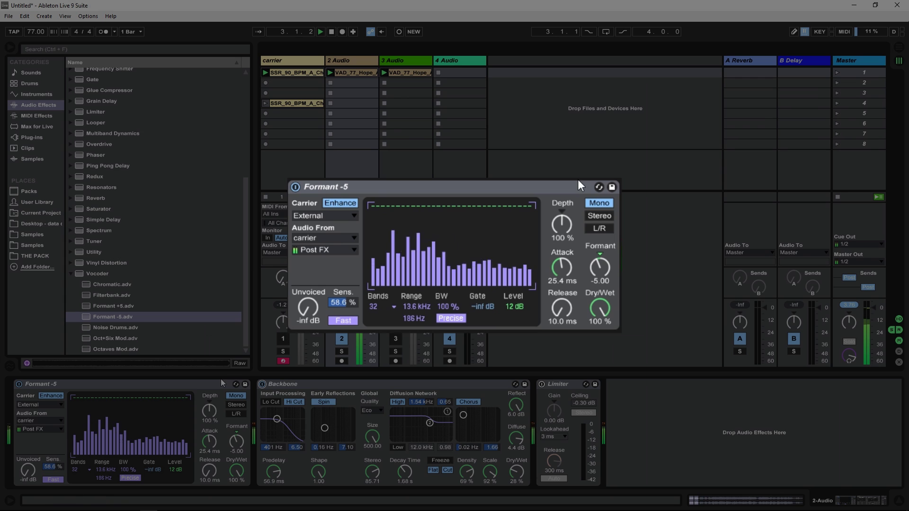
- Reload the Formant +5 preset on the vocal and set its carrier to External
{"action": "key", "text": "shift+Tab"}
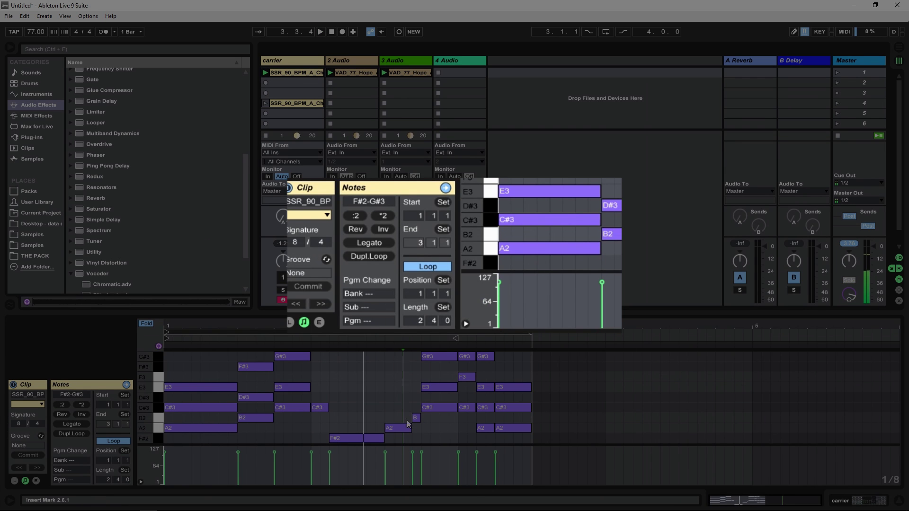
{"action": "key", "text": "shift+Tab"}
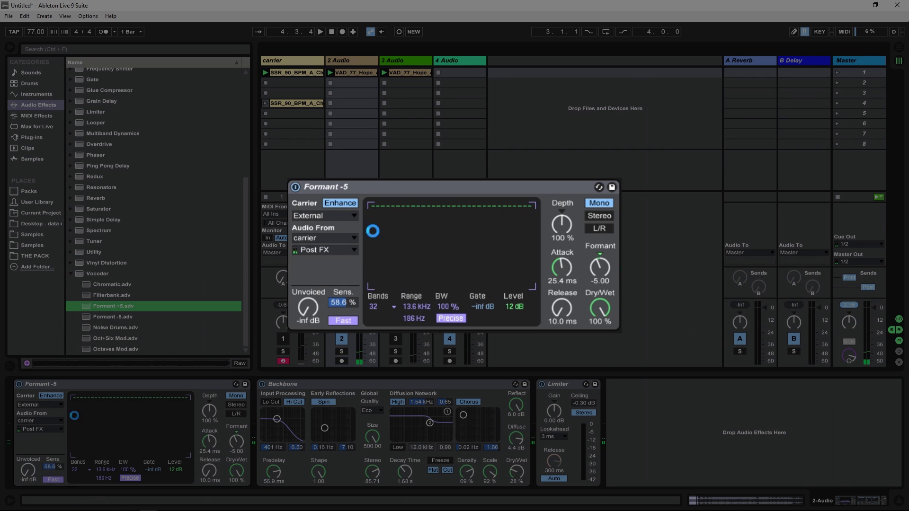
{"action": "key", "text": "Return"}
{"action": "left_click", "coordinate": [305, 218]}
{"action": "left_click", "coordinate": [333, 243]}
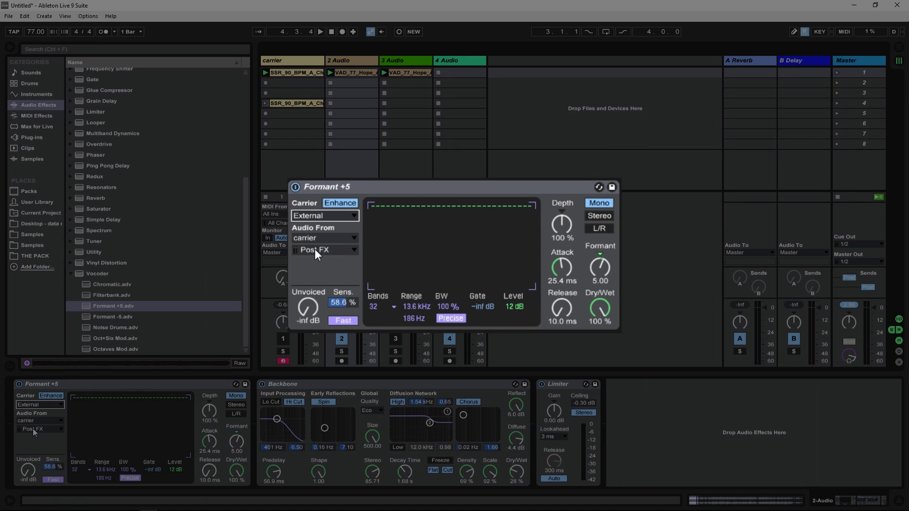
- With playback running, open the carrier clip, select all its notes and drop them an octave
{"action": "key", "text": "space"}
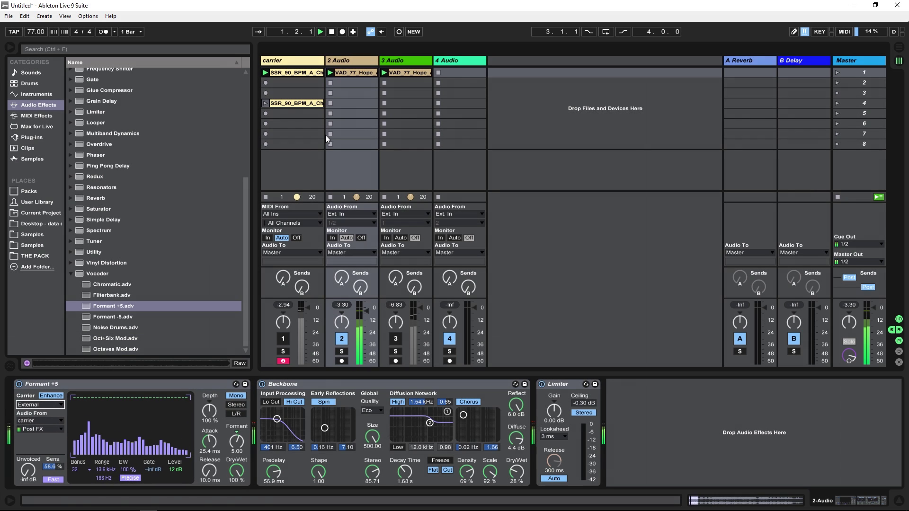
{"action": "left_click", "coordinate": [359, 72]}
{"action": "left_click", "coordinate": [310, 72]}
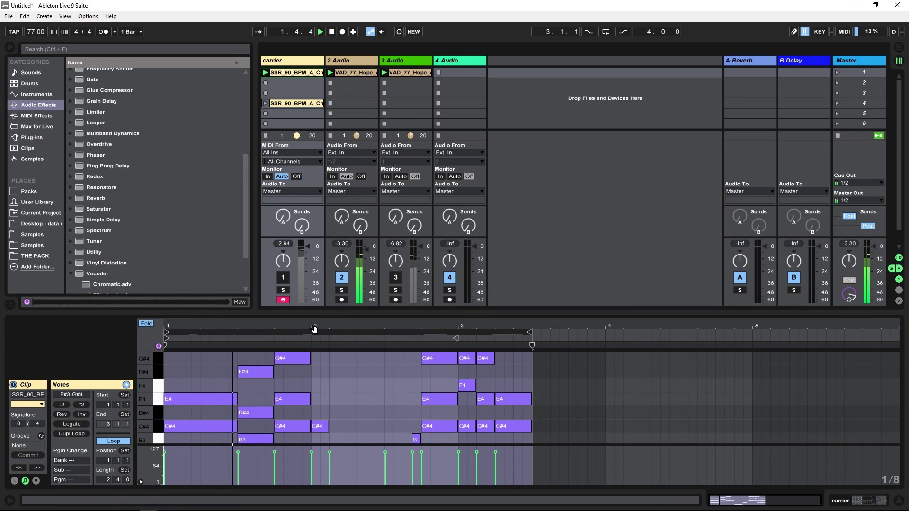
{"action": "key", "text": "ctrl+a"}
{"action": "key", "text": "shift+Down"}
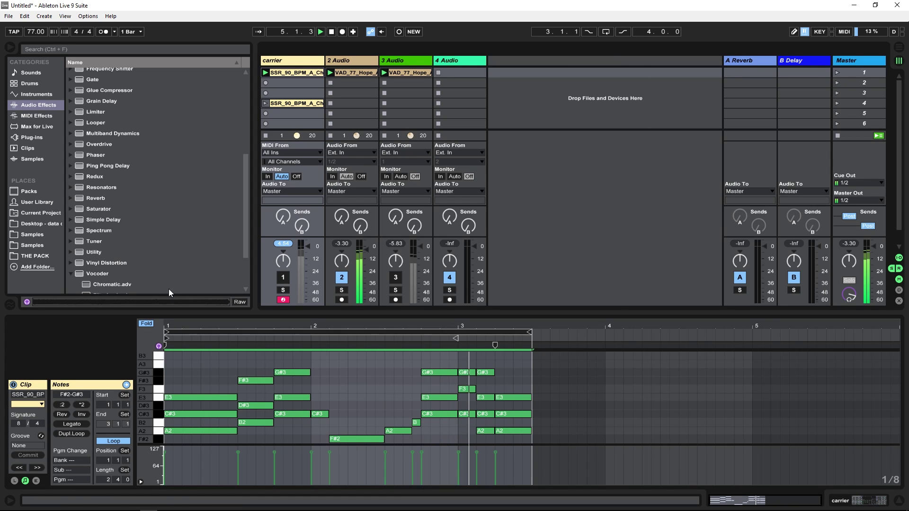
- Stop playback, select all nine bar 1 notes in the carrier clip, and shorten them slightly
{"action": "key", "text": "space"}
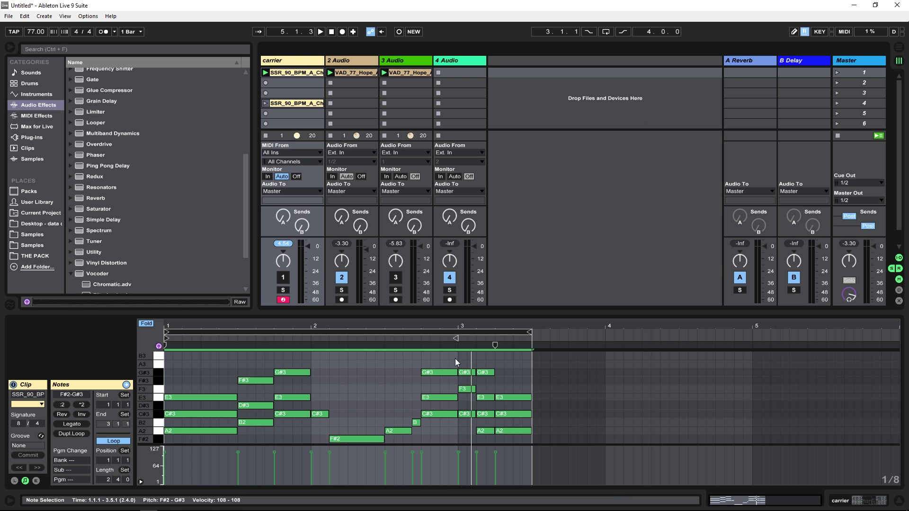
{"action": "left_click_drag", "start_coordinate": [451, 364], "coordinate": [447, 422]}
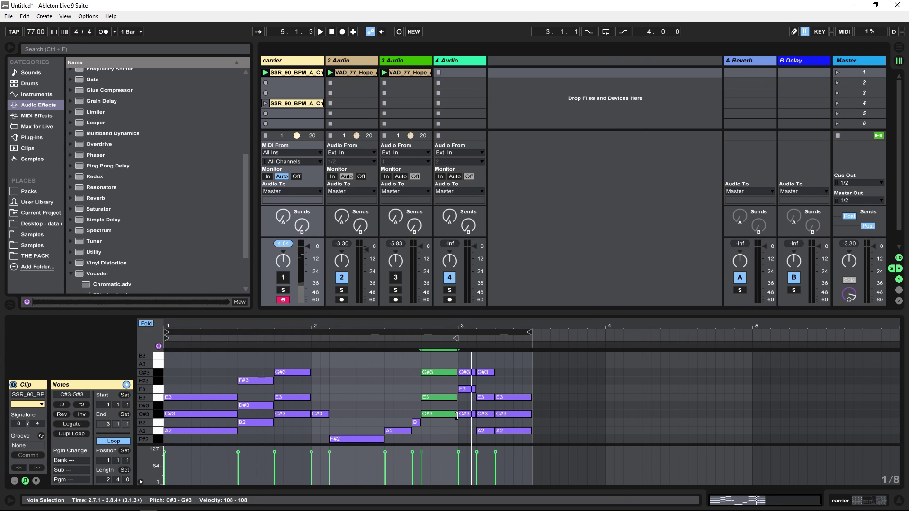
{"action": "left_click_drag", "start_coordinate": [243, 432], "coordinate": [233, 360]}
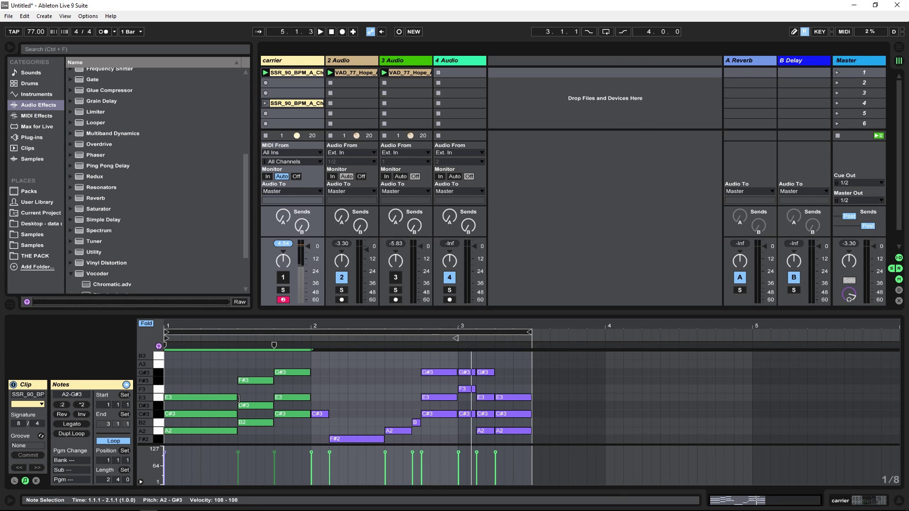
{"action": "left_click_drag", "start_coordinate": [237, 398], "coordinate": [235, 399]}
- Audition the shortened chords, then lengthen the selected notes slightly
{"action": "key", "text": "space"}
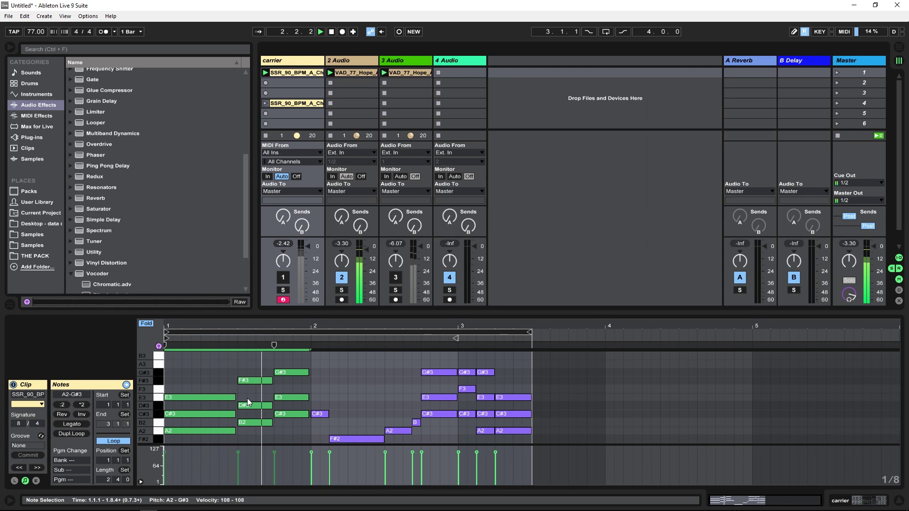
{"action": "key", "text": "space"}
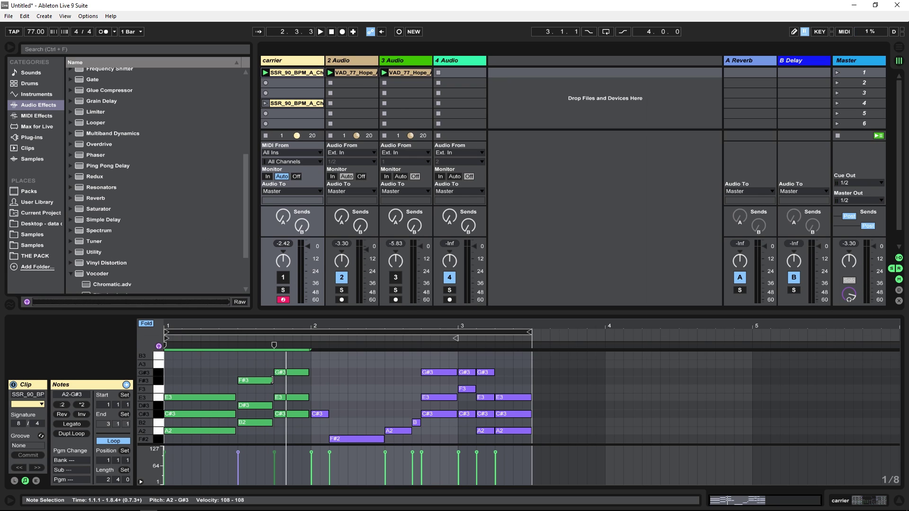
{"action": "left_click_drag", "start_coordinate": [272, 381], "coordinate": [274, 380]}
{"action": "left_click", "coordinate": [223, 348]}
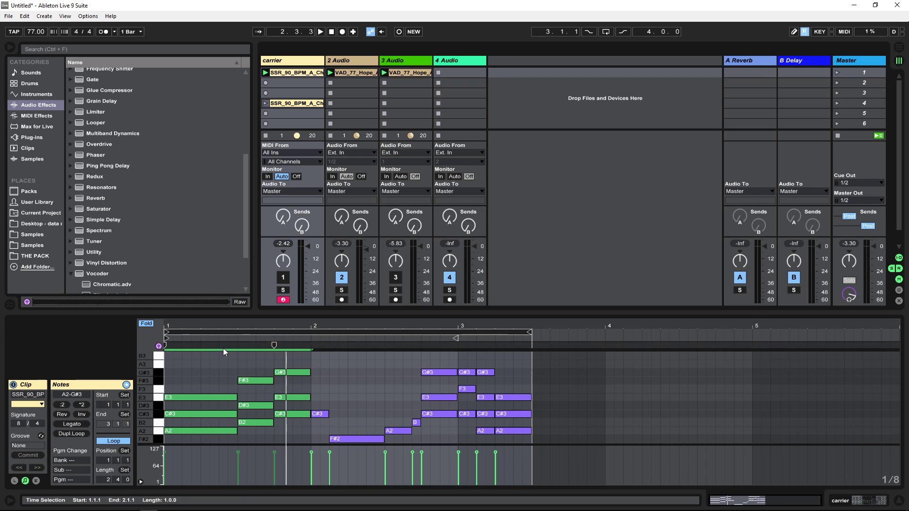